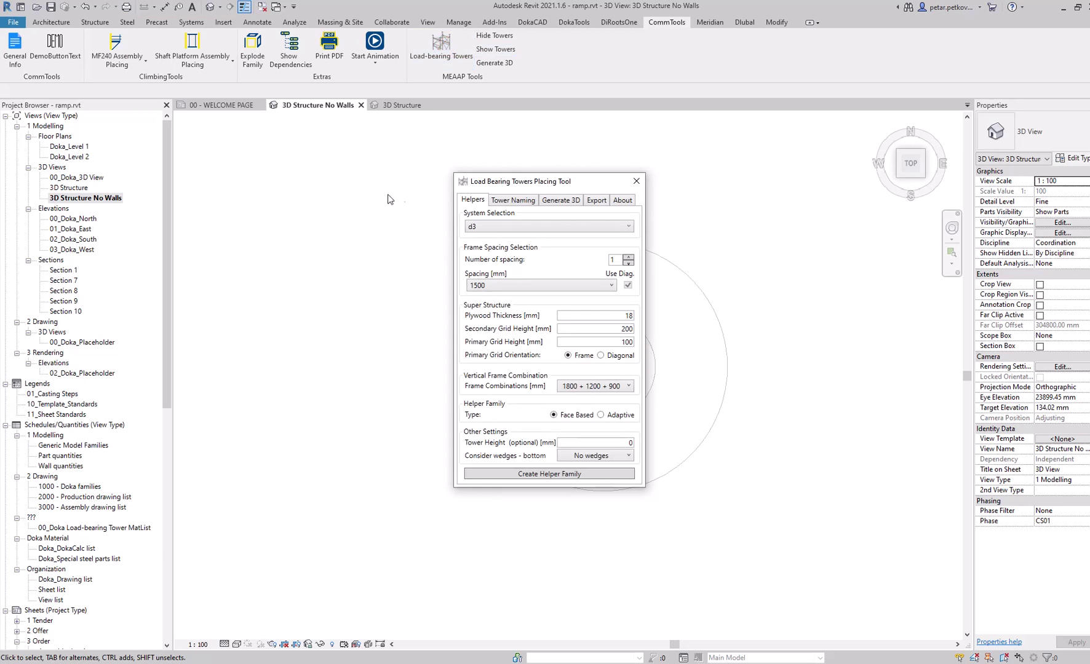
Choose the Staxo 100 system for the tower helpers and keep a single 1500 mm frame spacing
drag(545, 183, 534, 195)
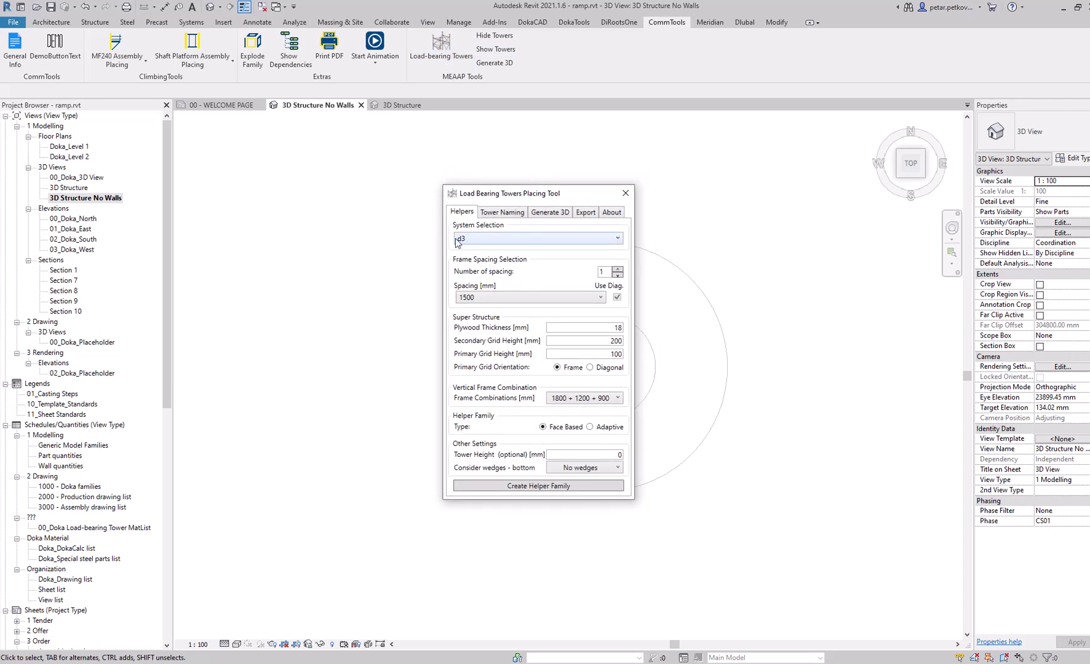
click(504, 239)
click(470, 263)
click(618, 269)
click(618, 269)
click(617, 275)
click(618, 275)
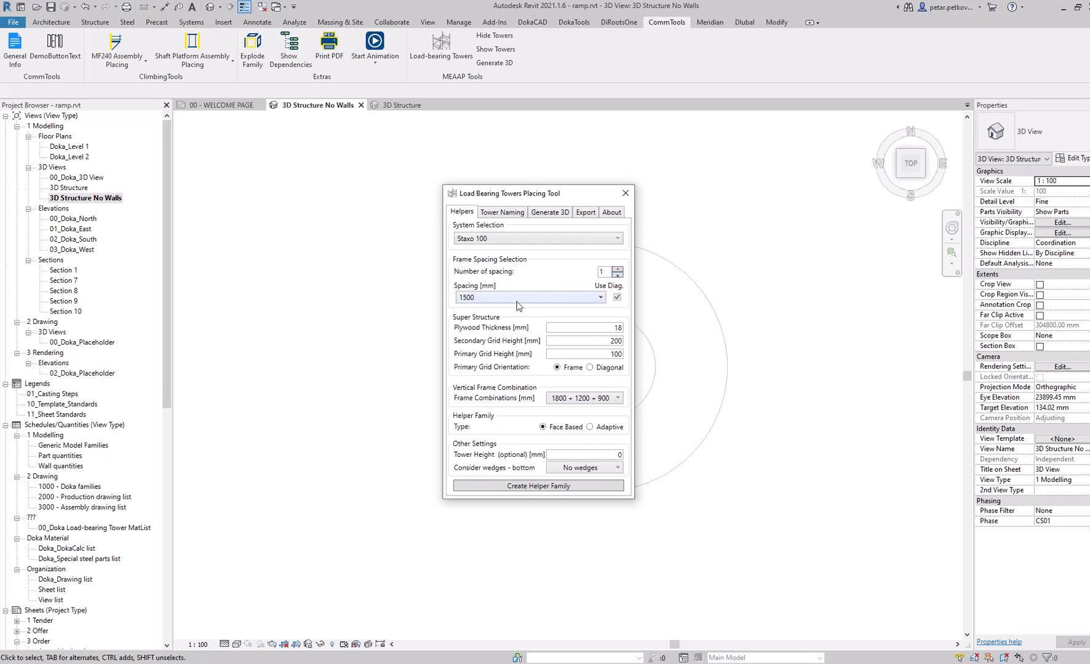
Set the plywood thickness to 21 mm and keep the 1800 + 1200 + 900 frame combination
double_click(607, 328)
text(2)
click(584, 345)
click(587, 357)
click(605, 398)
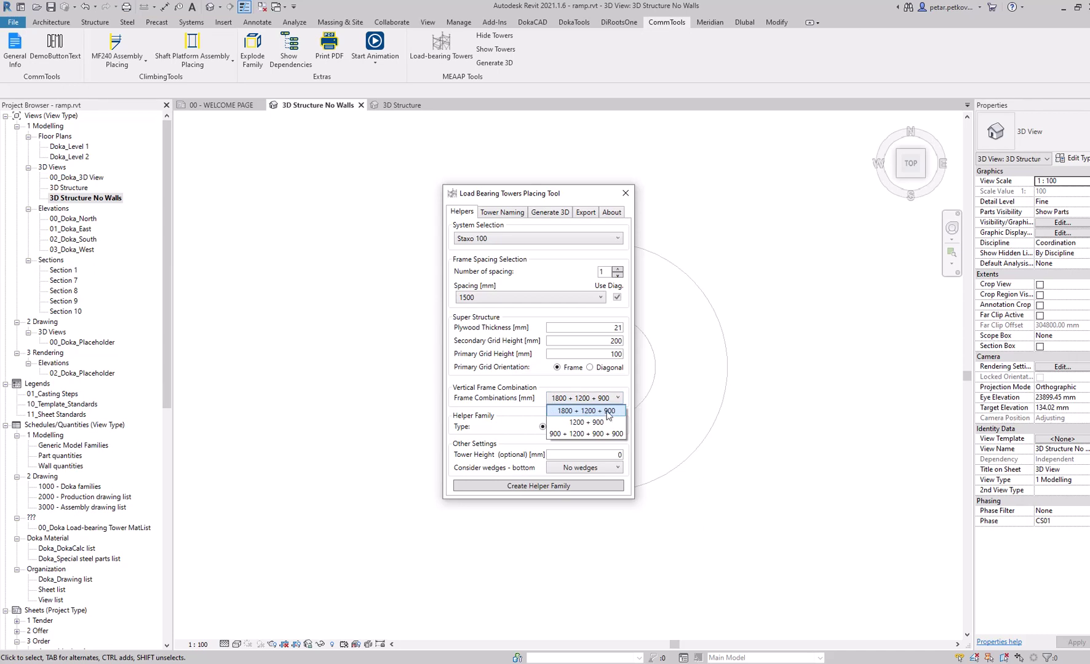
click(540, 400)
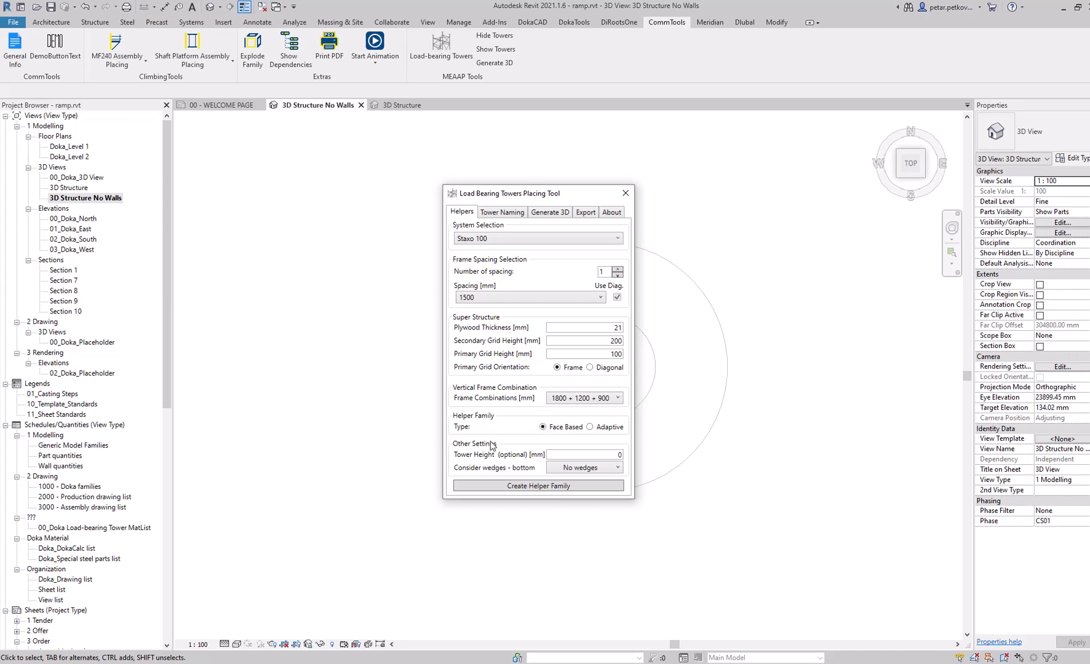
Set the bottom wedges to Wooden Wages and create the face-based helper family
click(583, 469)
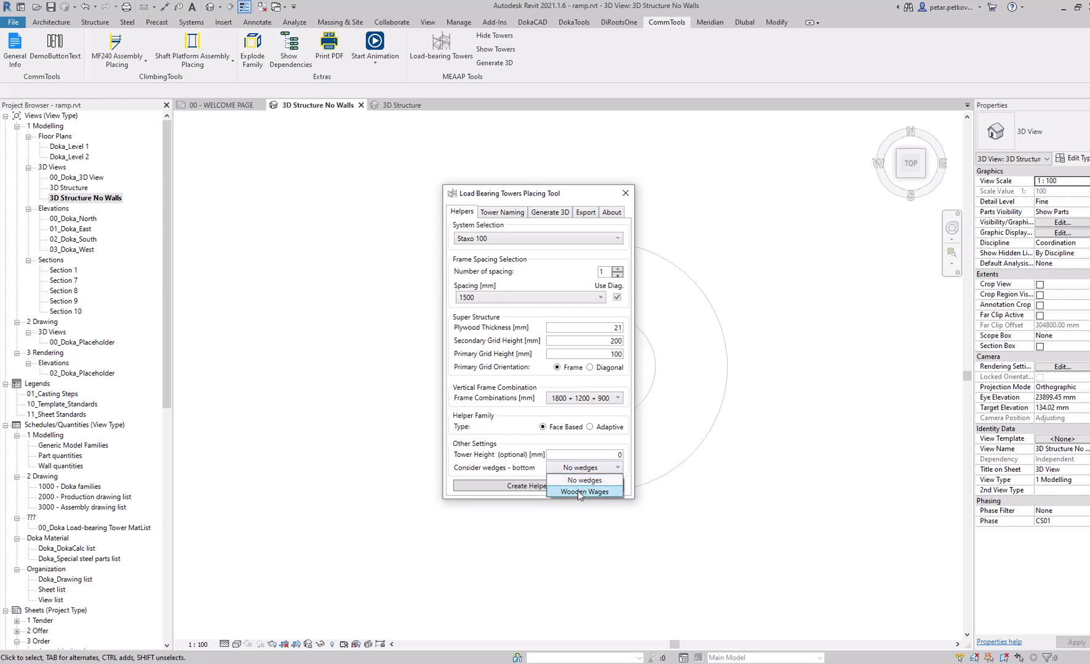
click(577, 492)
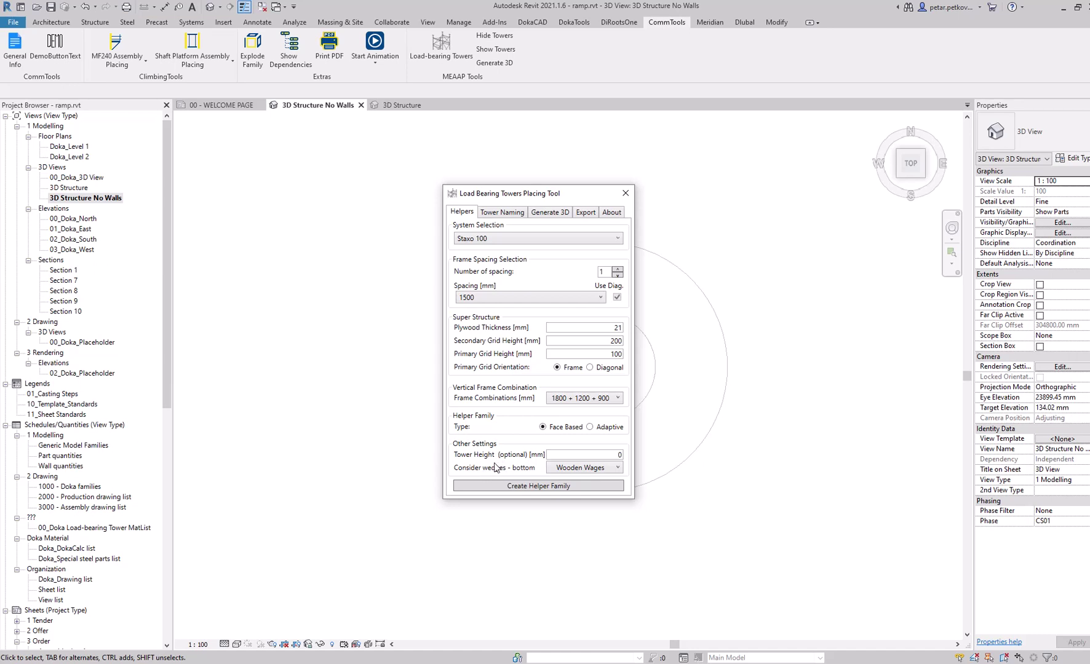
click(539, 487)
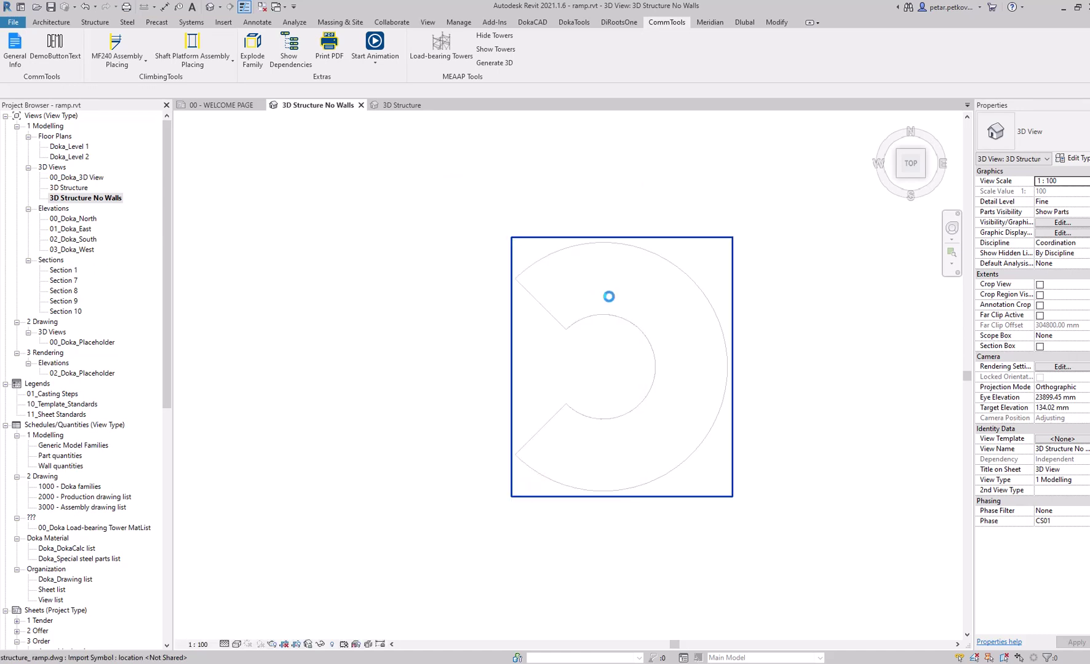
Place two tower helpers on the ramp, one behind the other between its inner and outer arcs
scroll(615, 289, up, 4)
key(space)
click(626, 327)
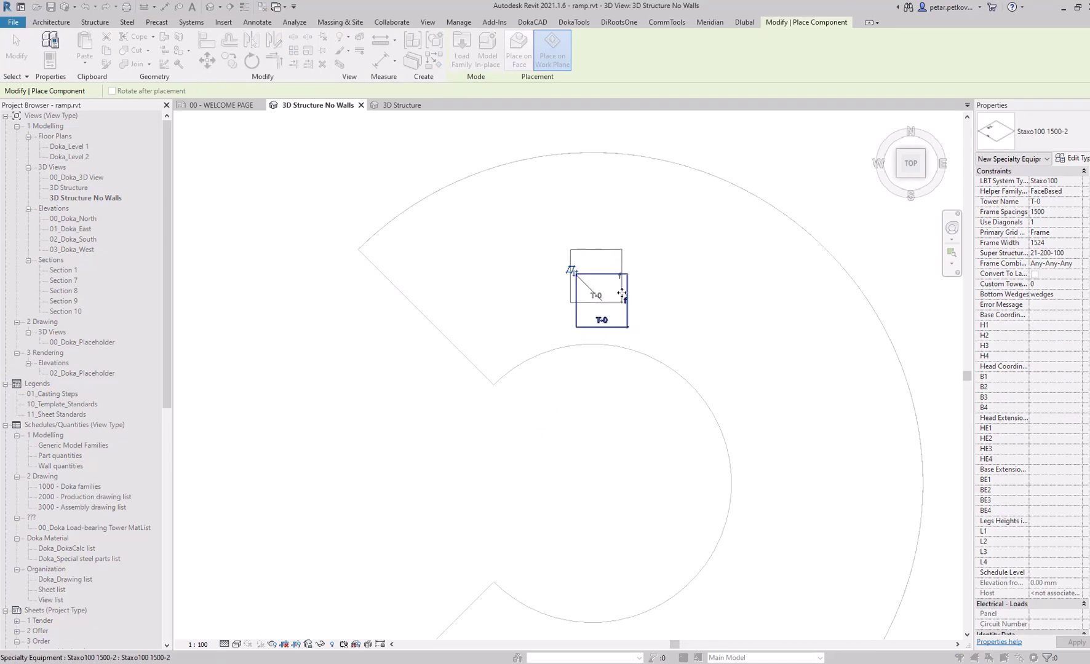
click(627, 248)
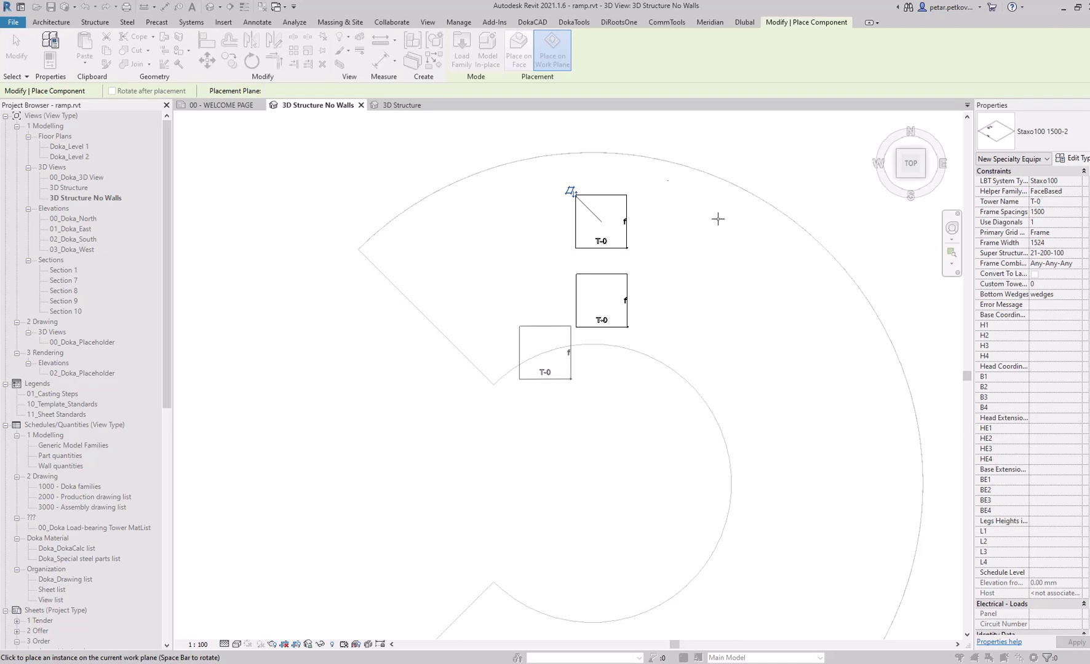
key(Escape)
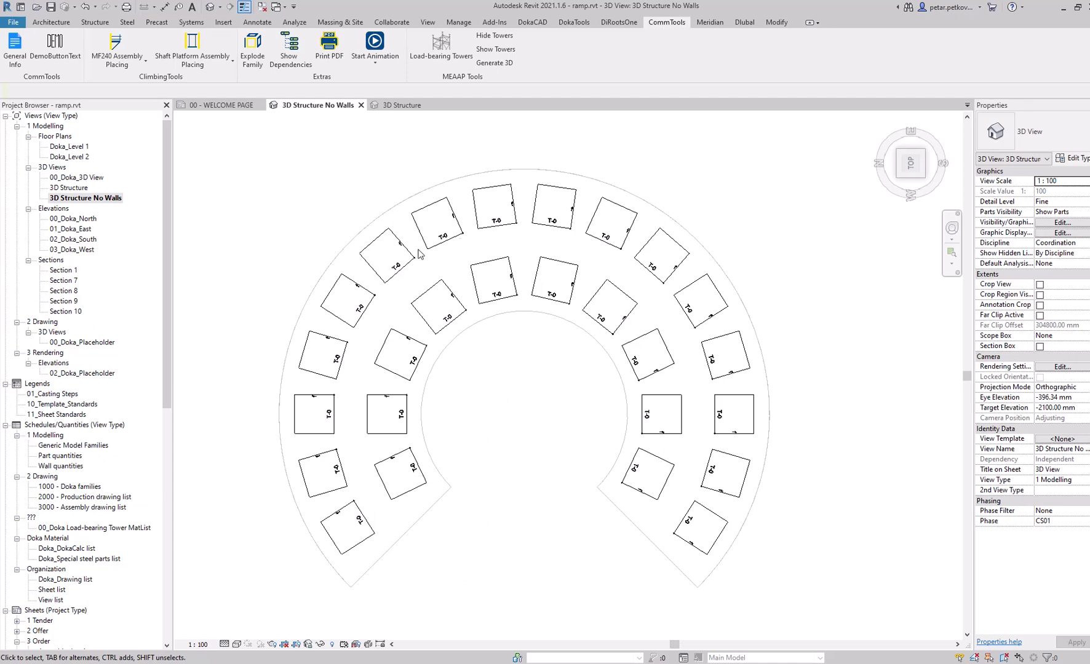
Rename all tower helpers on the ramp automatically with prefix T- and starting number 1
click(452, 49)
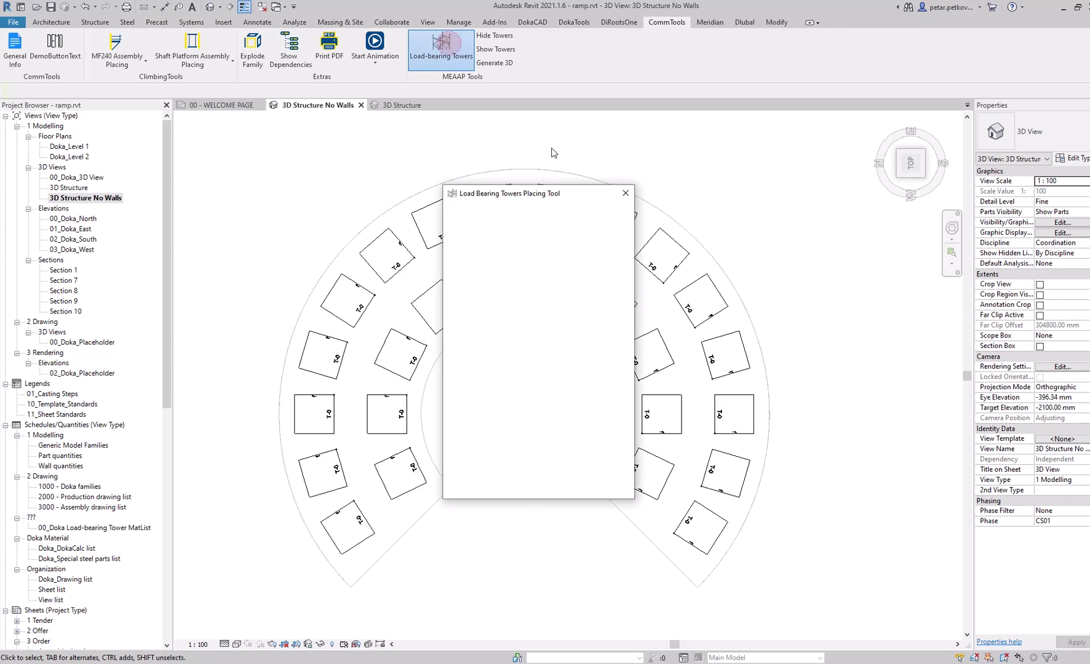
click(503, 211)
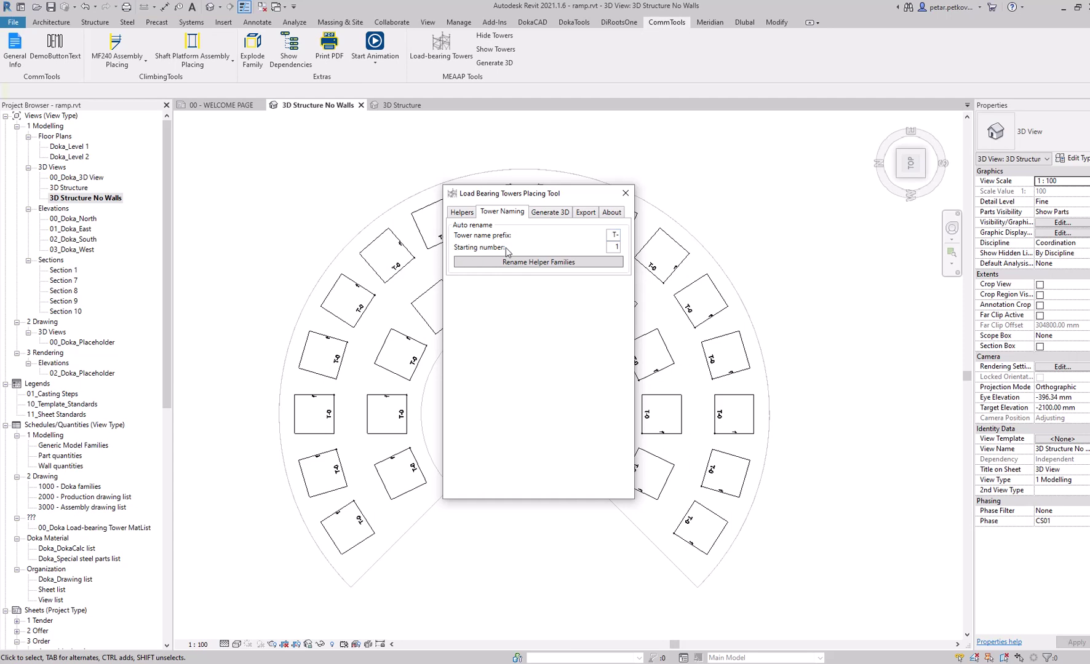
click(544, 262)
drag(806, 612, 234, 178)
click(55, 91)
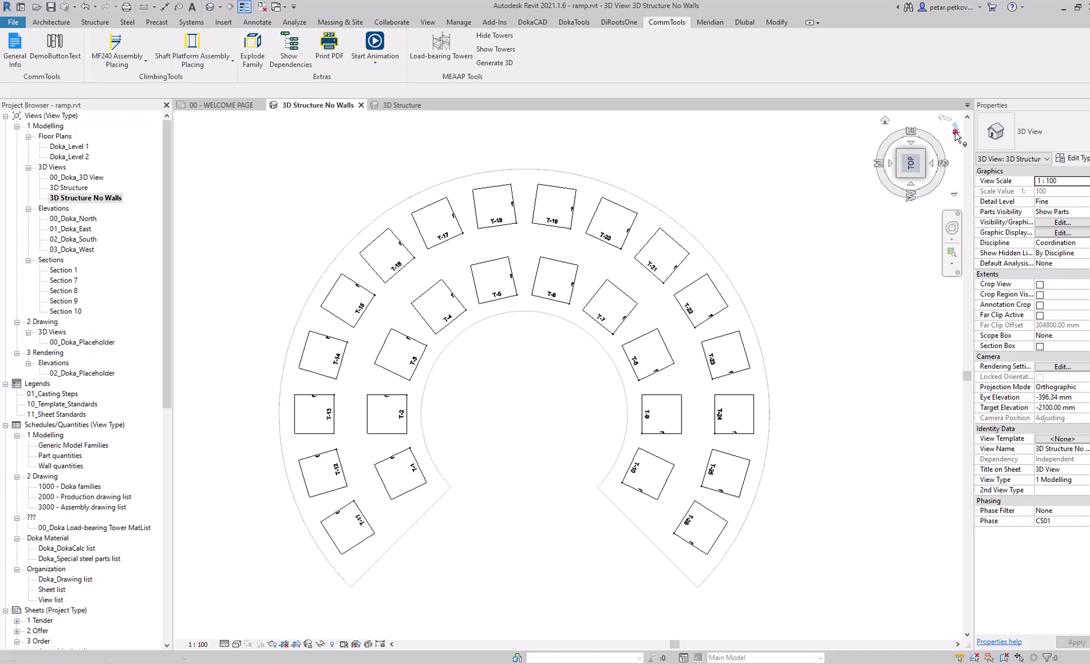
Generate 3D towers from all the numbered helpers together with the ramp slabs, accepting the warnings
click(957, 135)
scroll(555, 246, up, 3)
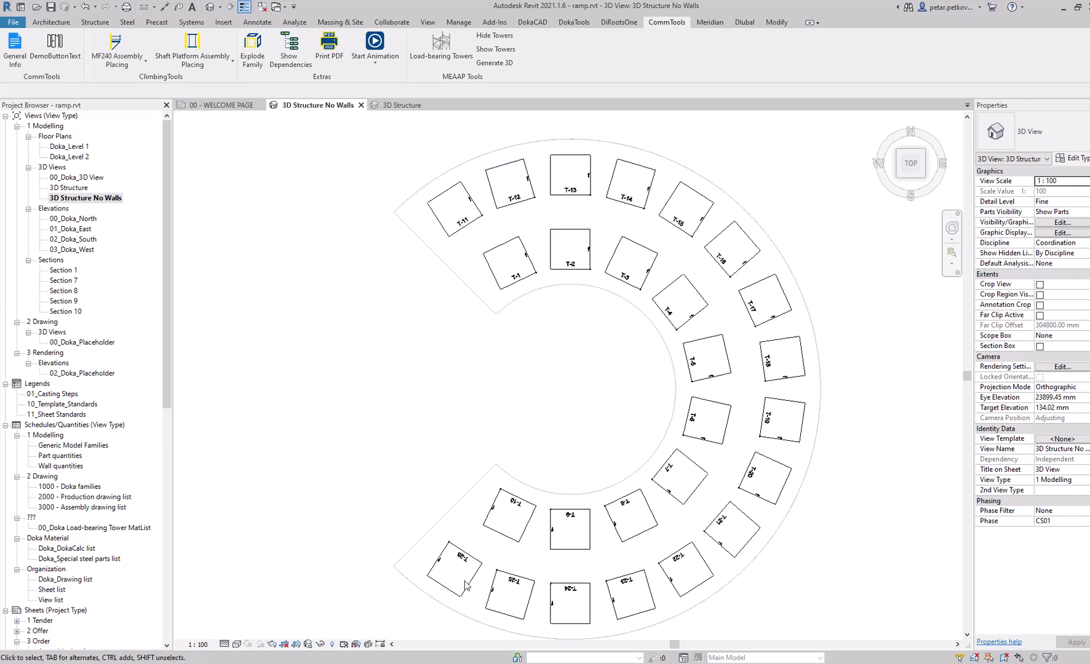
scroll(458, 587, up, 3)
scroll(448, 505, down, 3)
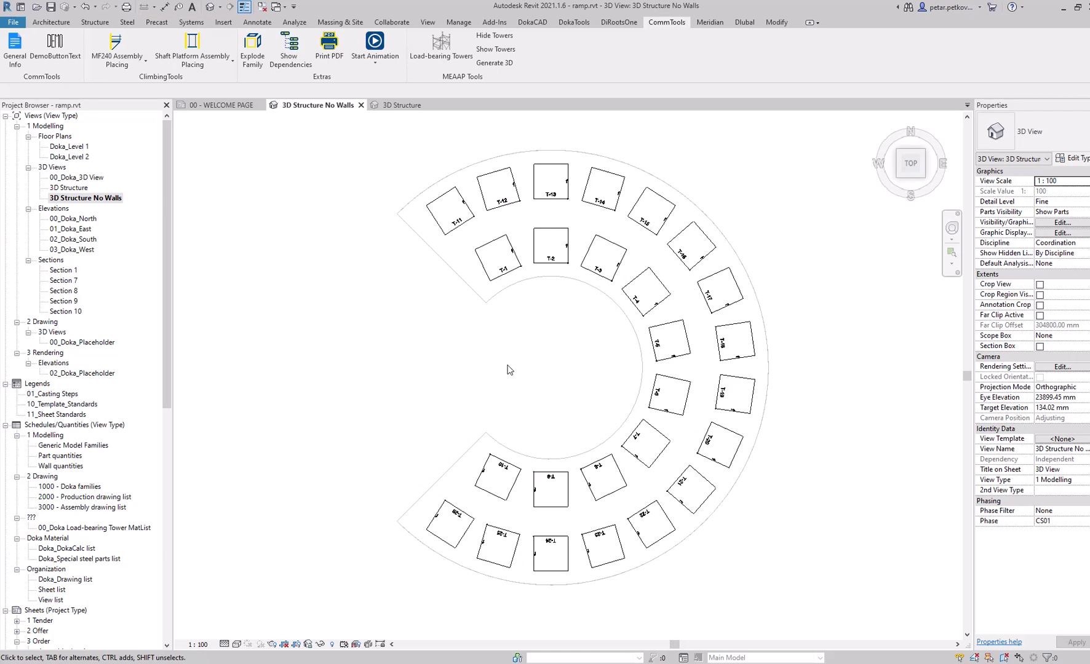
click(441, 44)
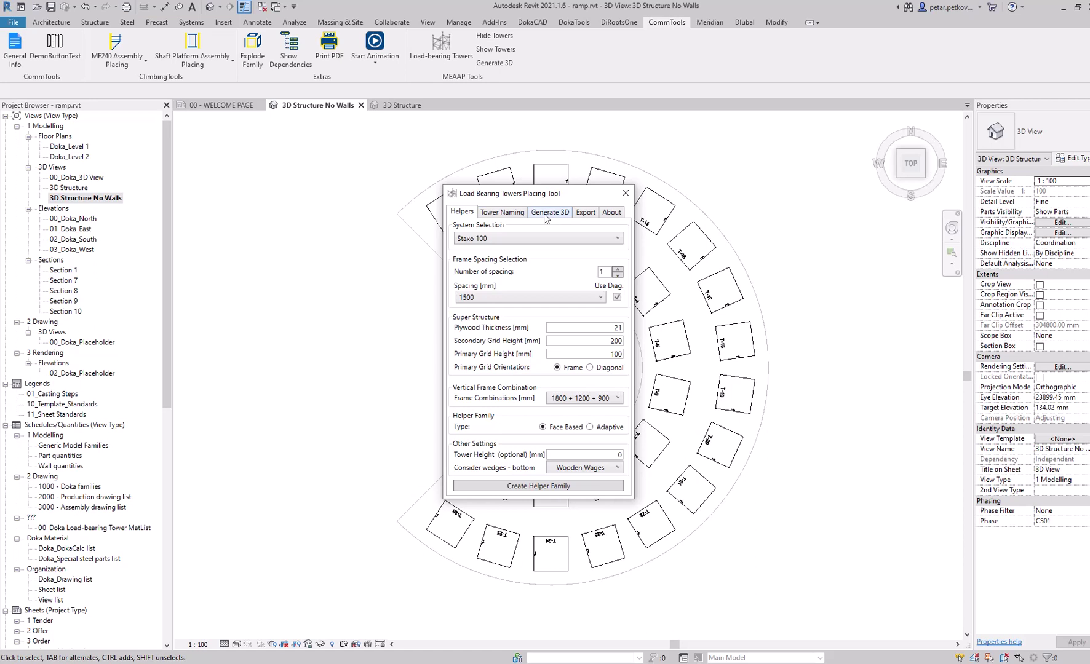
click(545, 213)
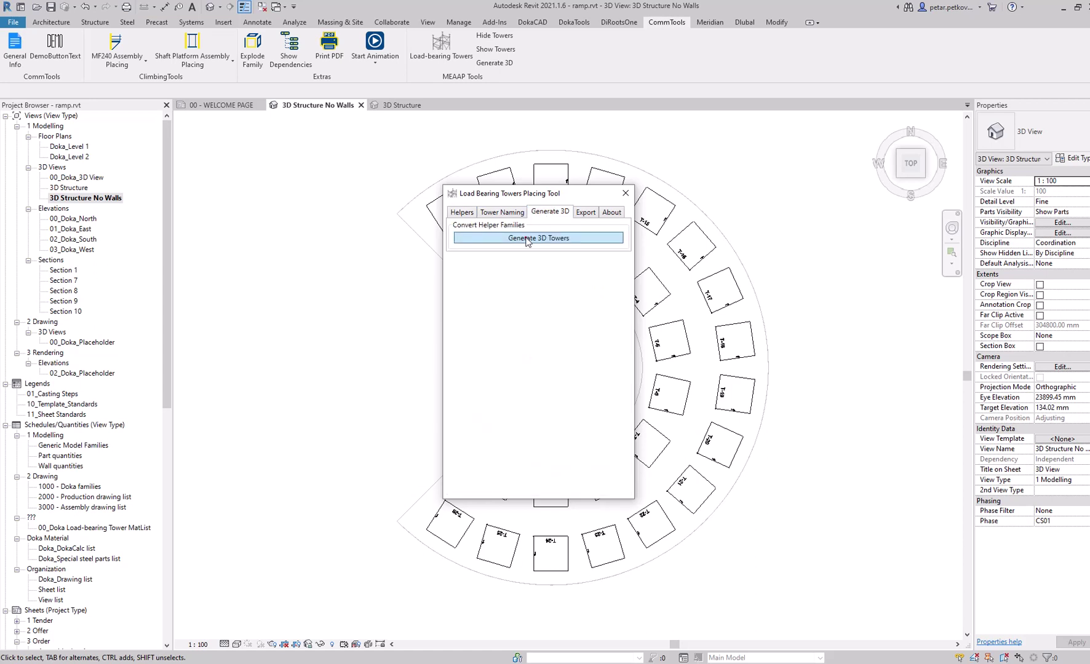
click(527, 240)
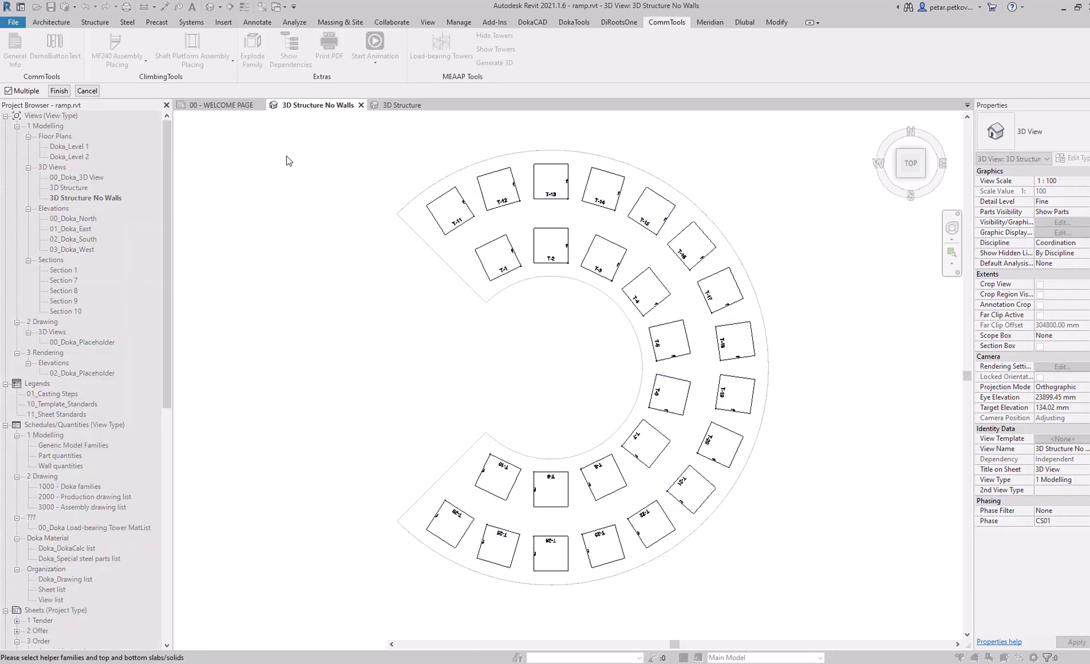
drag(779, 596, 345, 155)
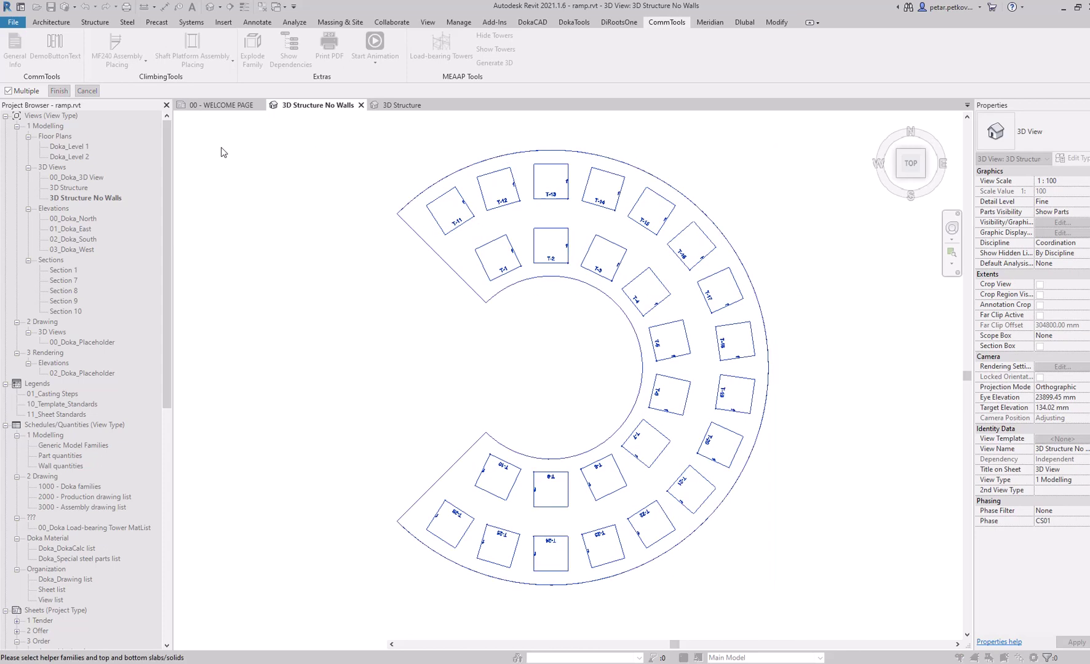
click(59, 89)
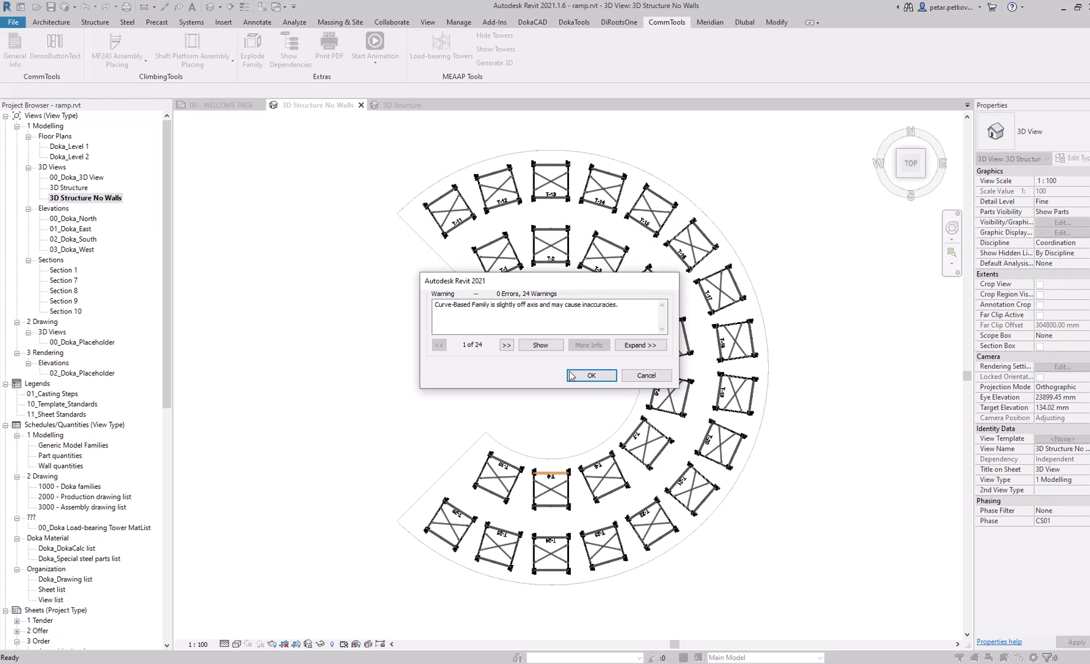
click(572, 372)
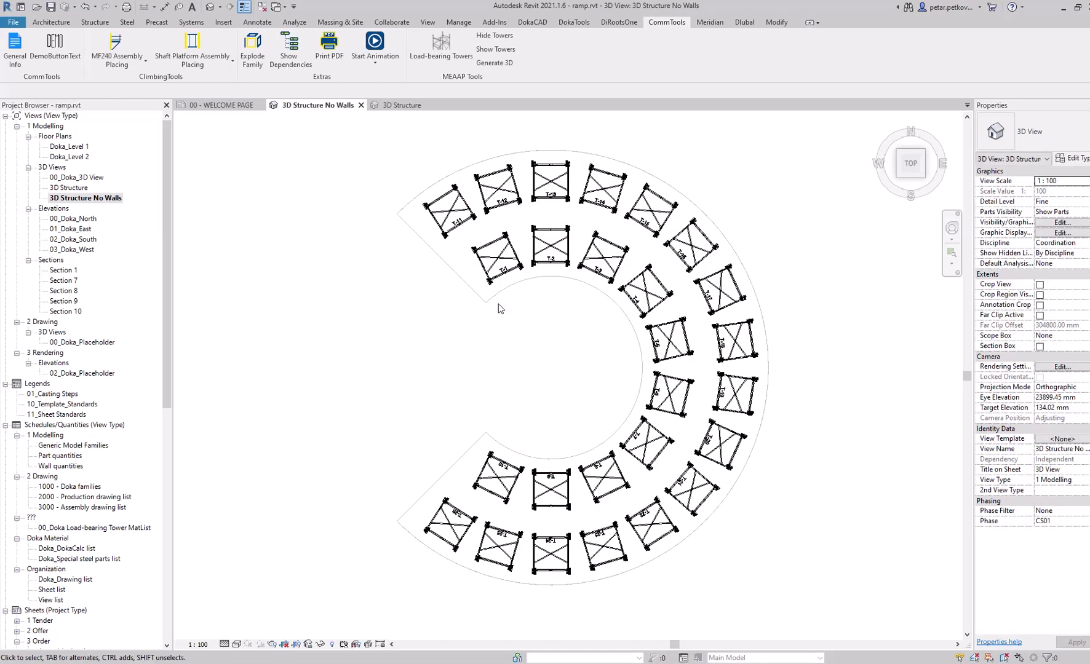
Inspect the properties of the wooden wedge under the corner leg of tower T-1 near the ramp's edge
scroll(479, 342, down, 1)
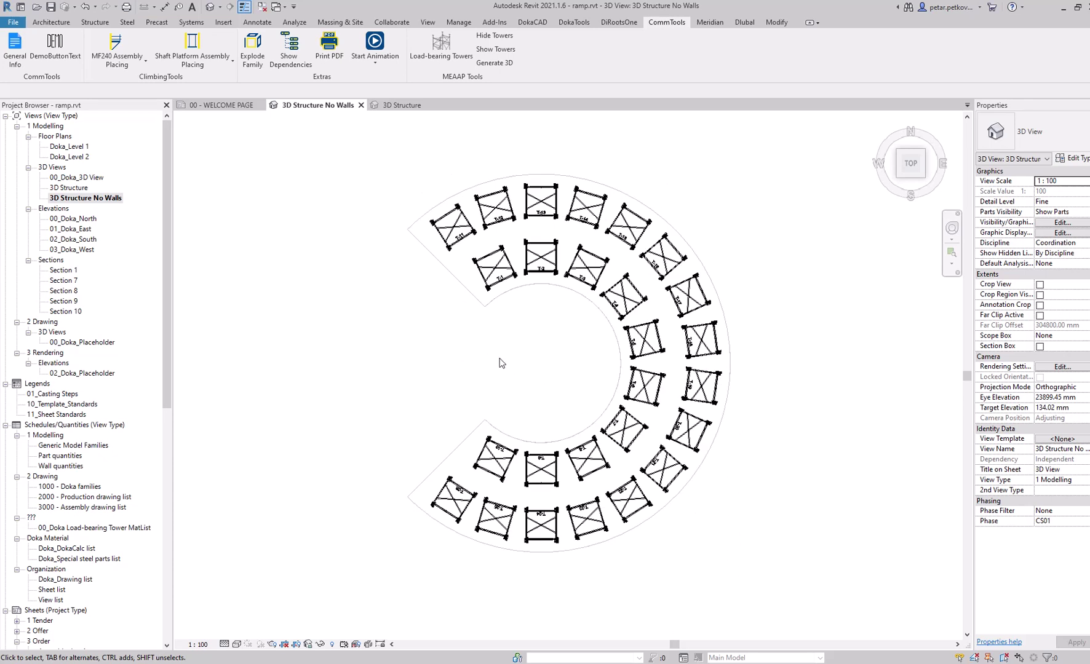
mouse_move(484, 382)
shift+middle_down()
mouse_move(484, 361)
mouse_move(605, 193)
mouse_move(495, 403)
mouse_move(451, 439)
mouse_move(598, 299)
mouse_move(489, 402)
mouse_move(282, 386)
mouse_move(284, 237)
mouse_move(239, 336)
mouse_move(447, 458)
mouse_move(486, 400)
mouse_move(497, 348)
mouse_move(407, 427)
shift+middle_up()
scroll(406, 426, up, 7)
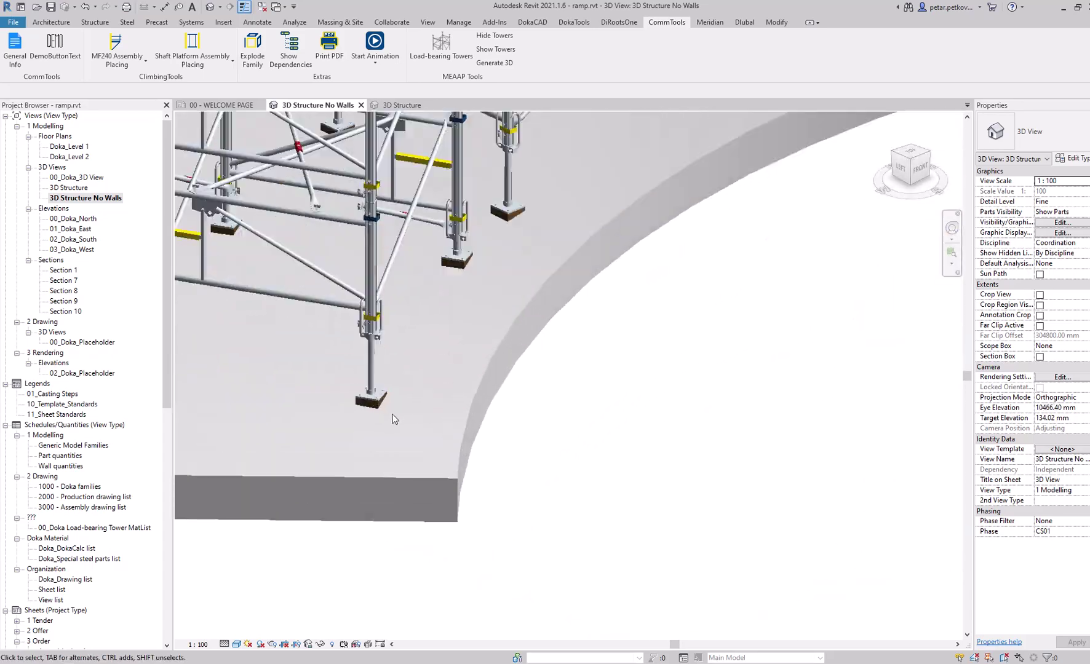
middle_drag(630, 441, 688, 431)
scroll(738, 496, up, 1)
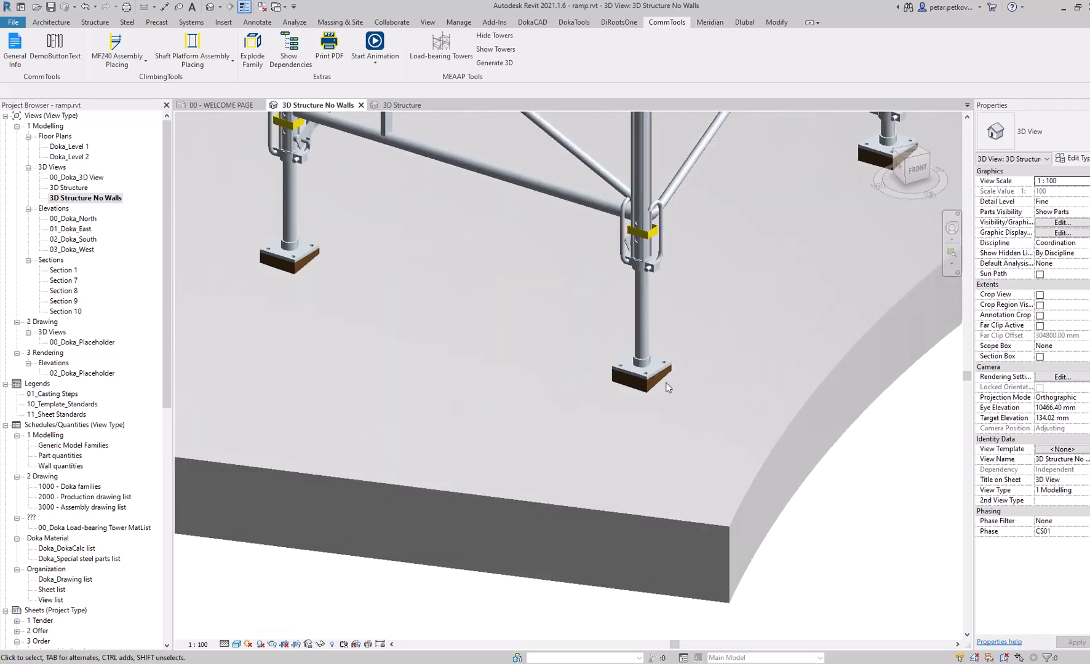
scroll(674, 394, up, 2)
click(593, 377)
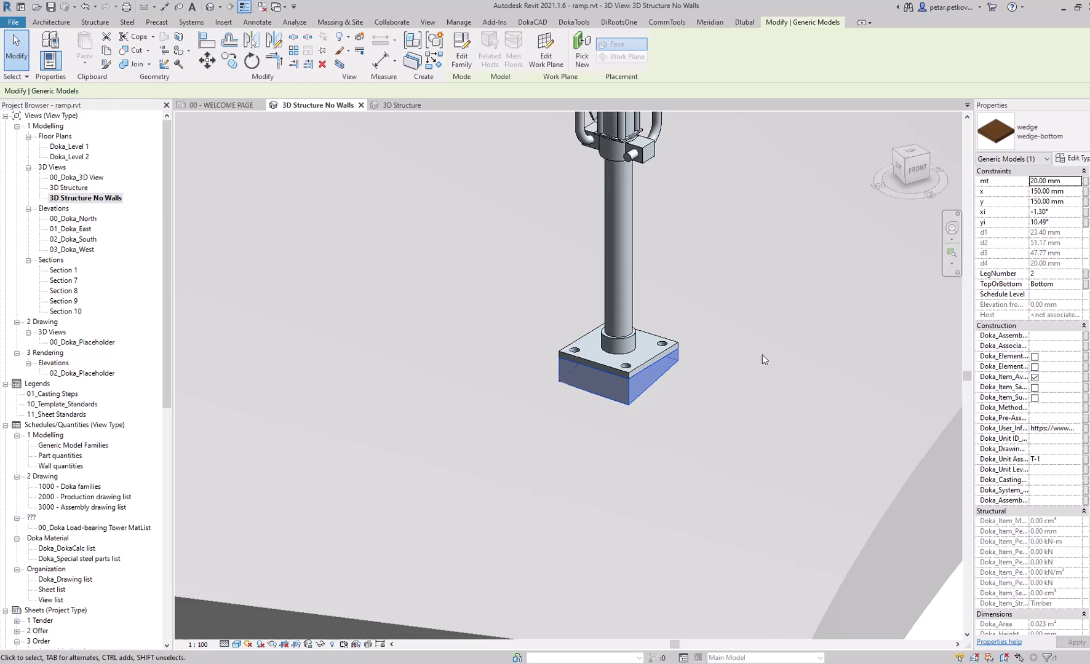
Temporarily hide the imported ramp structure in the 3D view to leave only the towers
scroll(772, 369, down, 2)
scroll(776, 410, down, 5)
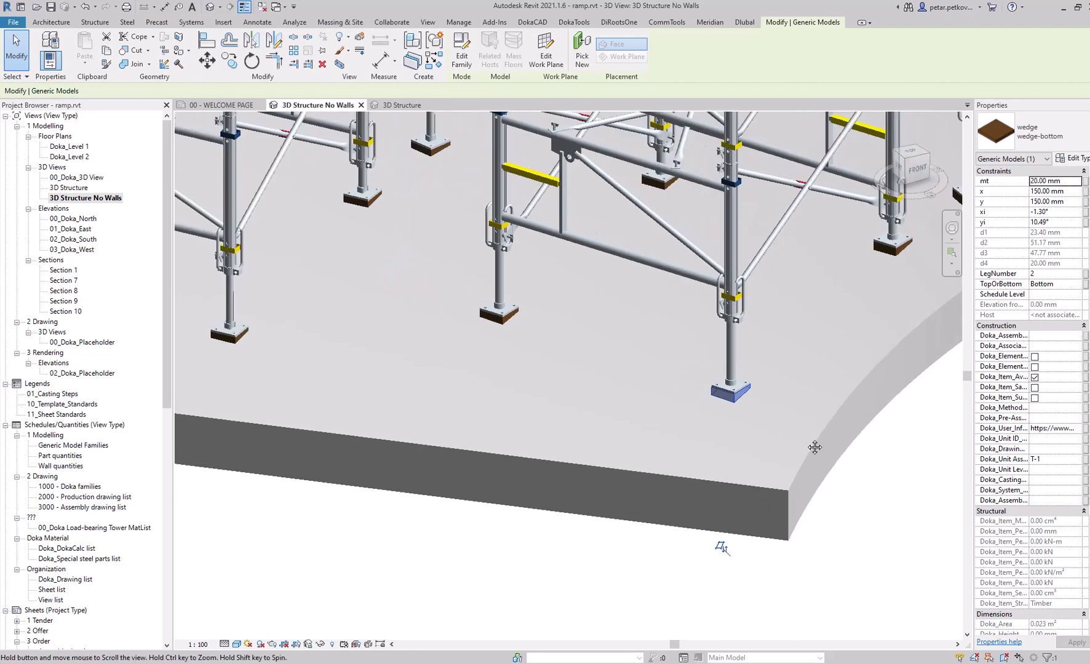
shift+middle_drag(721, 559, 725, 621)
scroll(649, 301, up, 4)
middle_drag(666, 334, 717, 441)
scroll(645, 303, down, 2)
scroll(641, 304, up, 2)
scroll(640, 304, down, 2)
scroll(602, 306, down, 4)
click(330, 245)
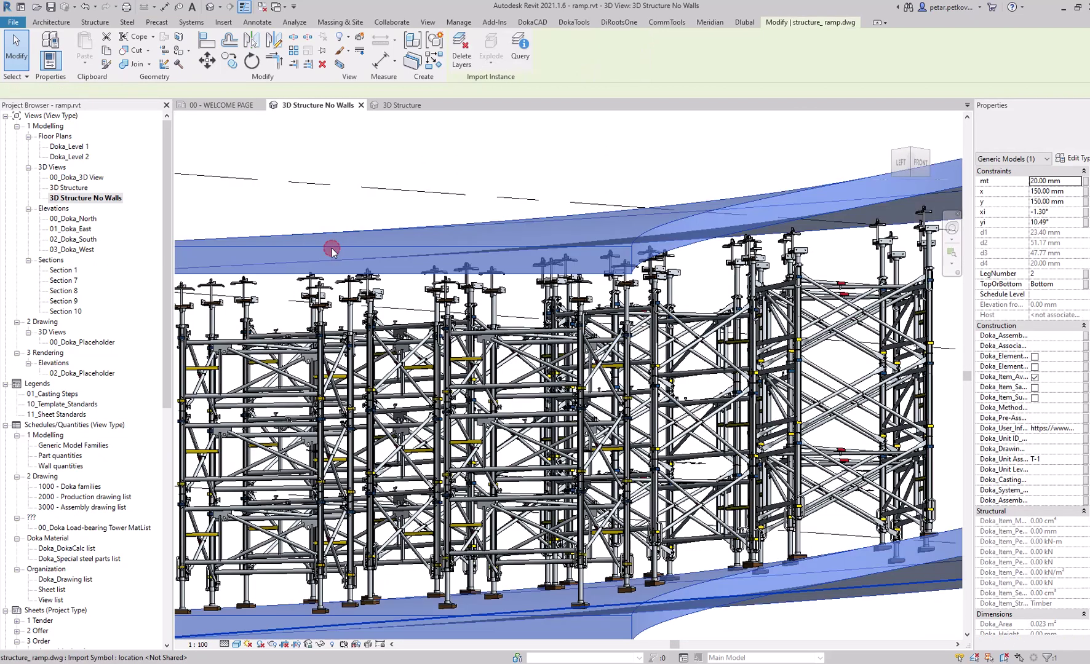
key(h)
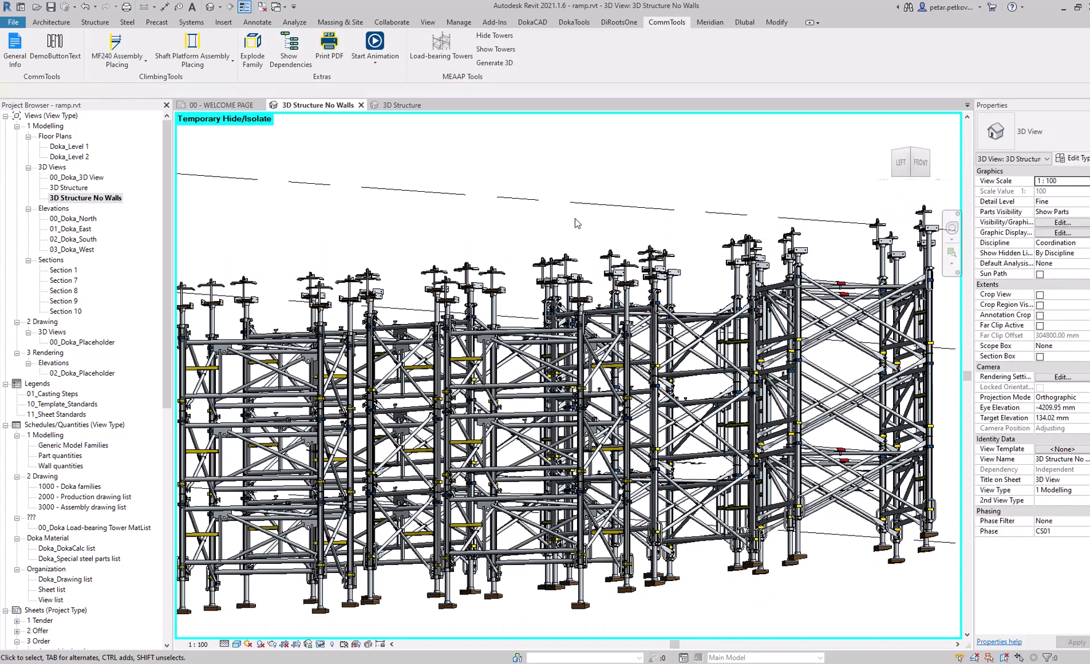
Examine the wooden wedges in the U-heads on top of the tower legs
scroll(558, 252, up, 3)
shift+middle_drag(557, 252, 404, 344)
scroll(403, 241, up, 3)
scroll(404, 241, up, 1)
middle_drag(497, 311, 738, 288)
scroll(738, 288, up, 1)
scroll(508, 332, up, 1)
scroll(509, 363, down, 1)
shift+middle_drag(682, 358, 545, 375)
scroll(545, 375, down, 2)
middle_drag(355, 421, 581, 360)
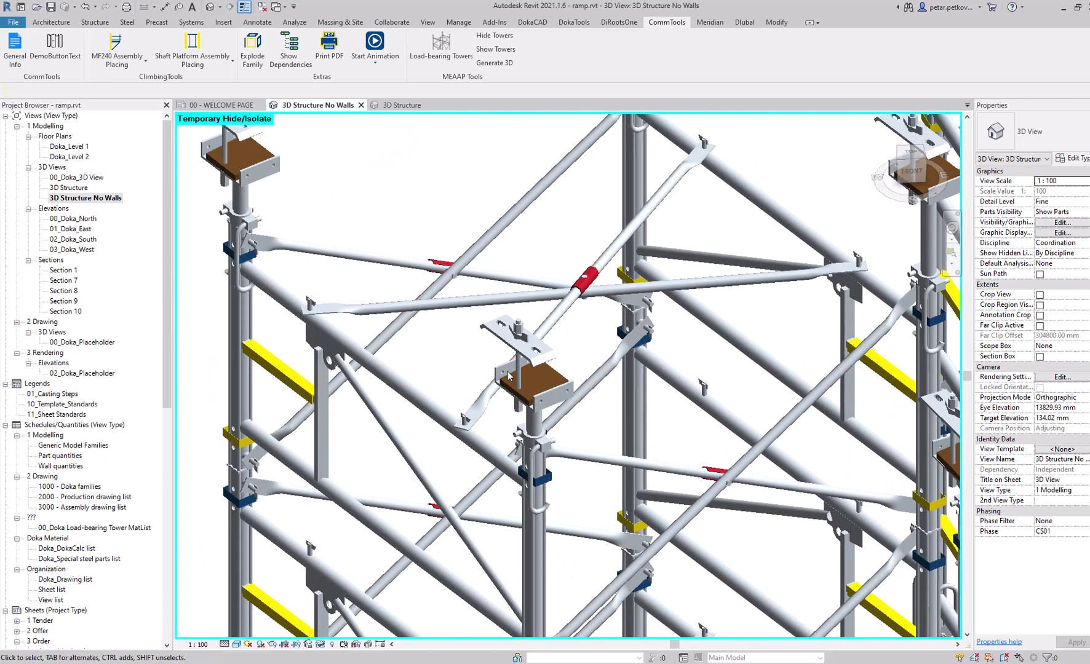
scroll(521, 348, up, 2)
scroll(608, 361, down, 2)
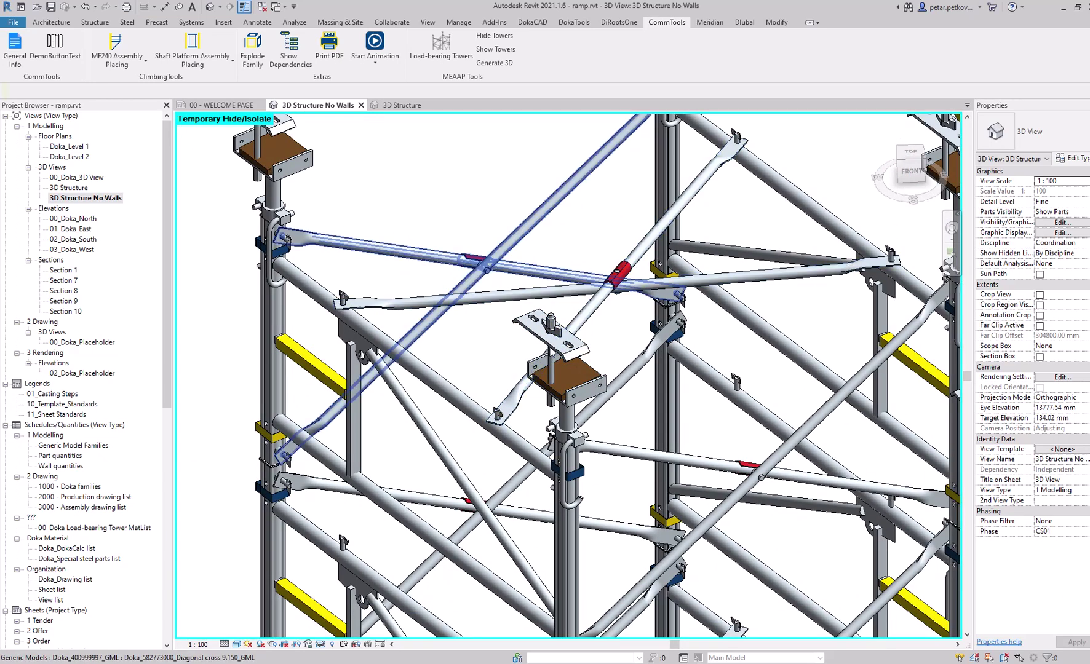
shift+middle_drag(553, 337, 695, 286)
scroll(472, 401, up, 3)
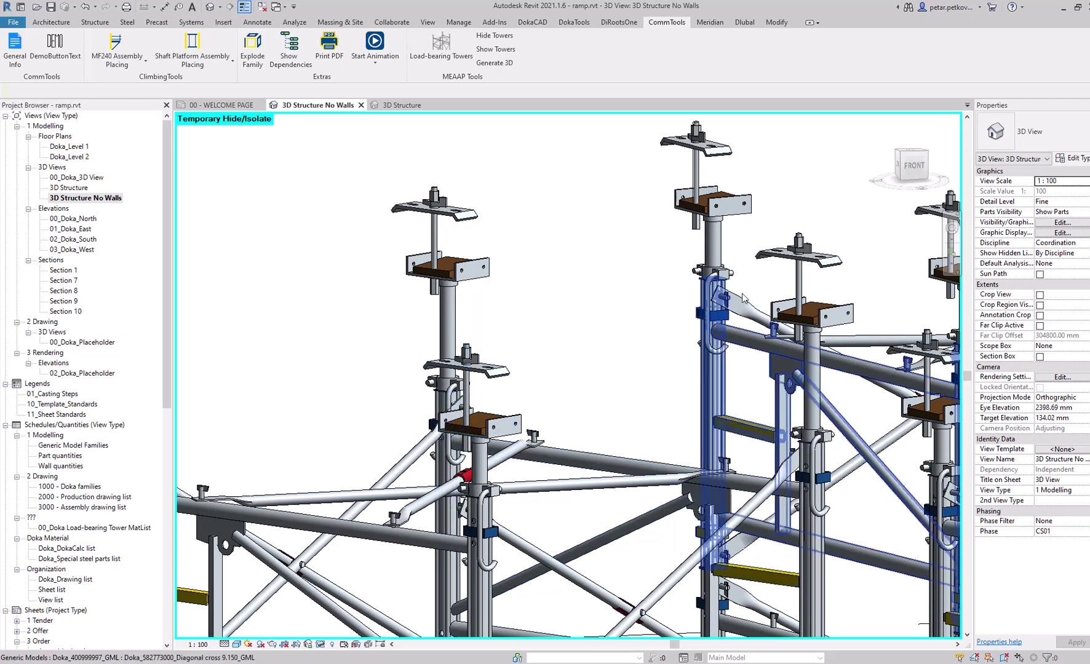
Check the angle parameters of the bottom wedges under two legs of tower T-11
scroll(619, 327, down, 5)
middle_drag(515, 473, 512, 234)
scroll(511, 431, up, 2)
middle_drag(476, 434, 650, 409)
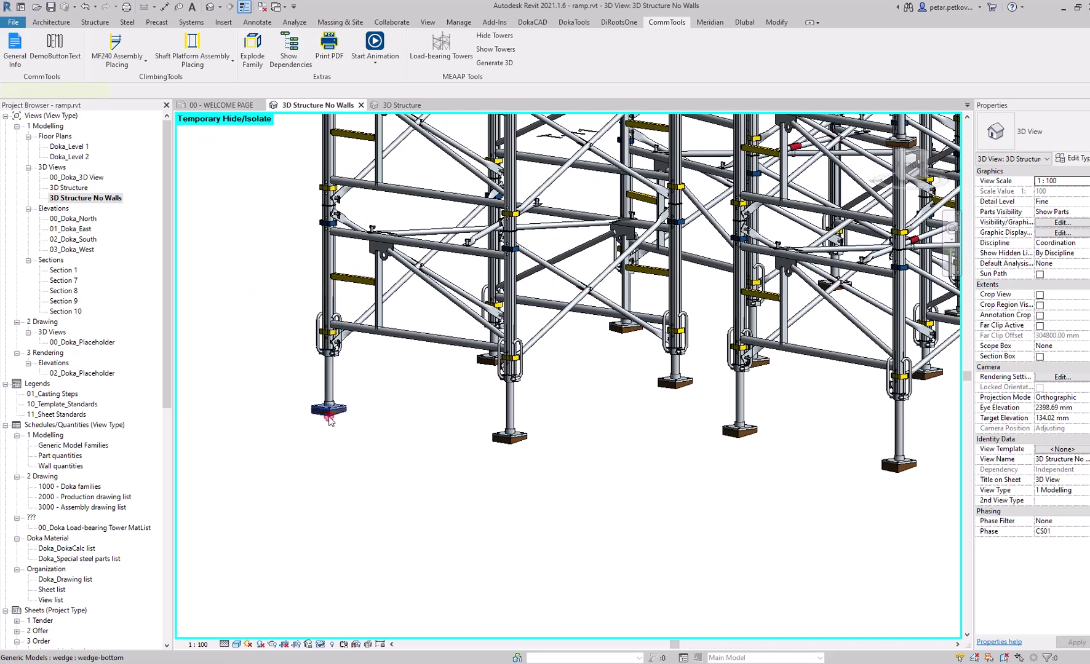
click(334, 419)
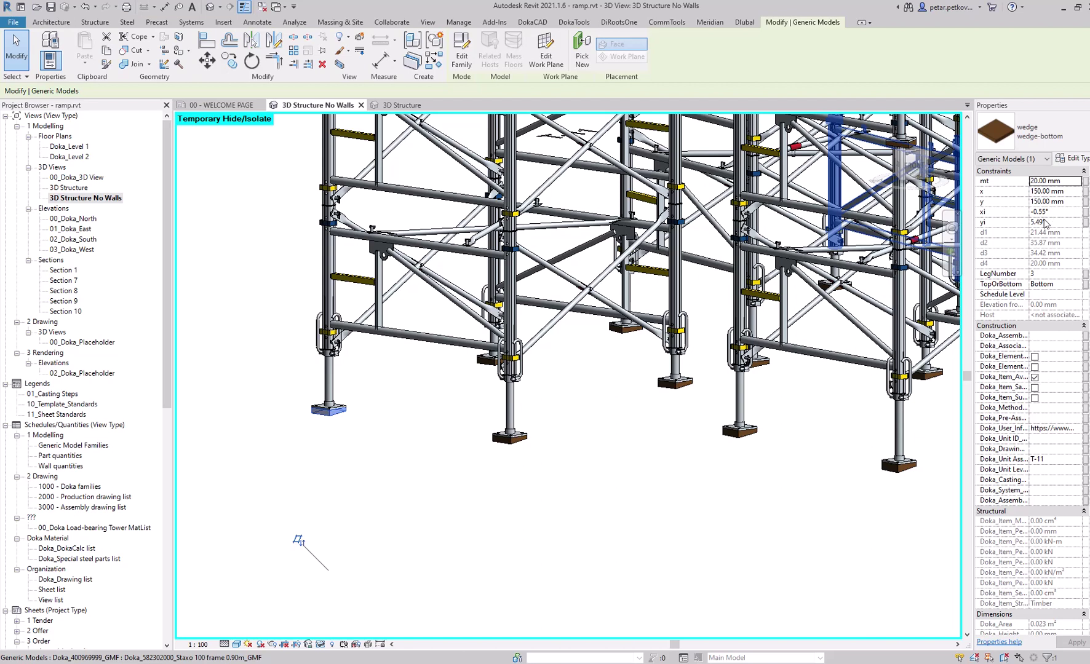
click(528, 473)
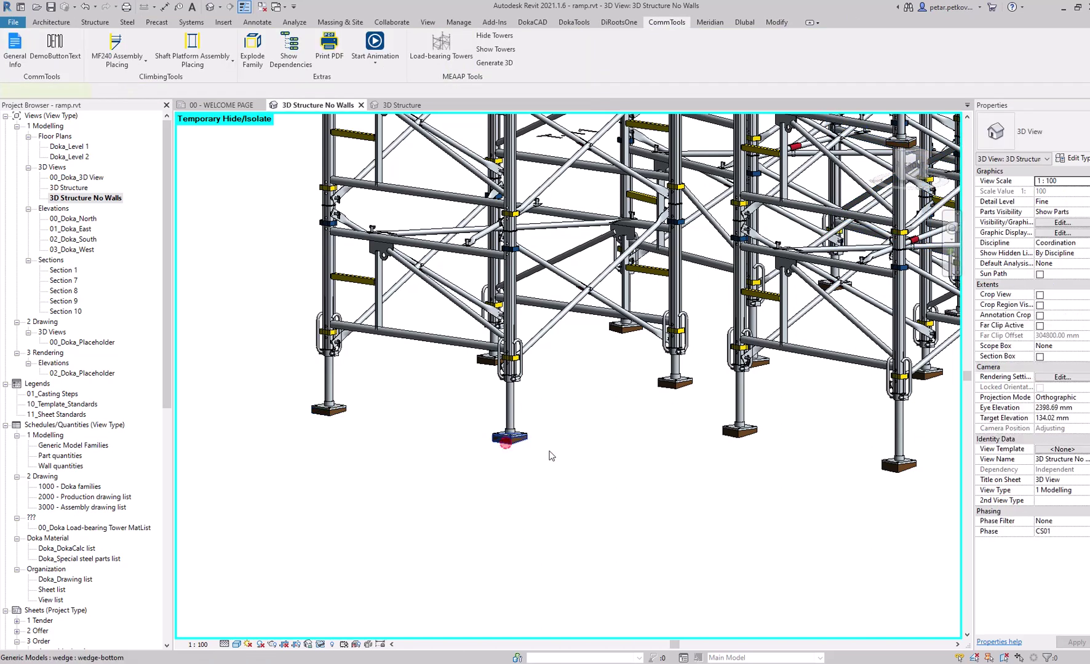
click(509, 438)
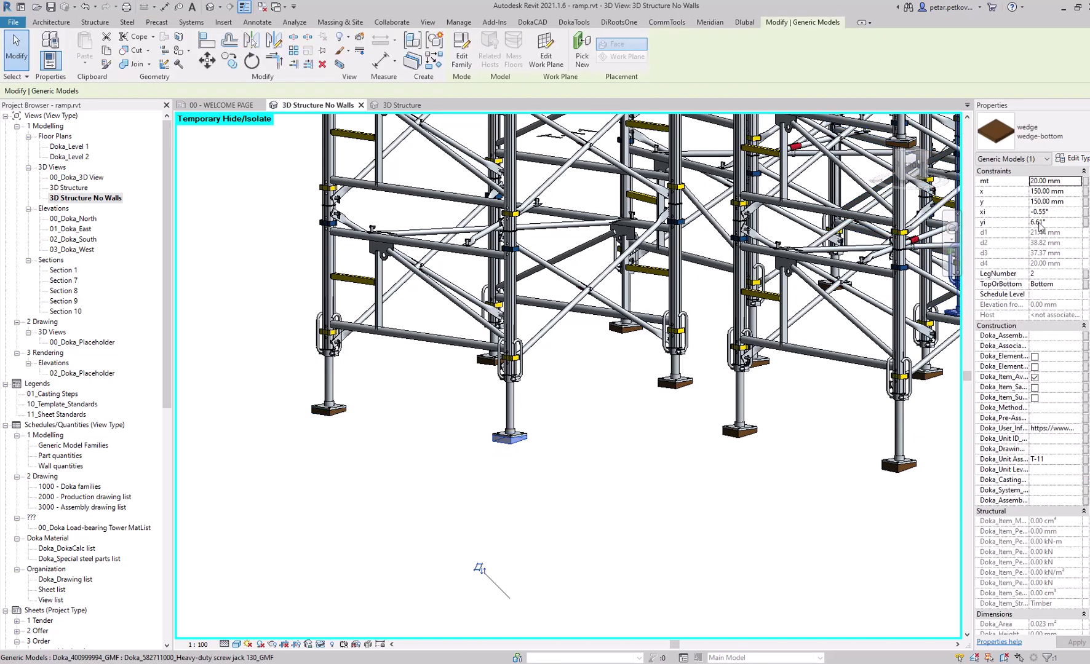
Check the angle parameters of the bottom wedges under the two front legs of tower T-1
click(725, 478)
click(739, 436)
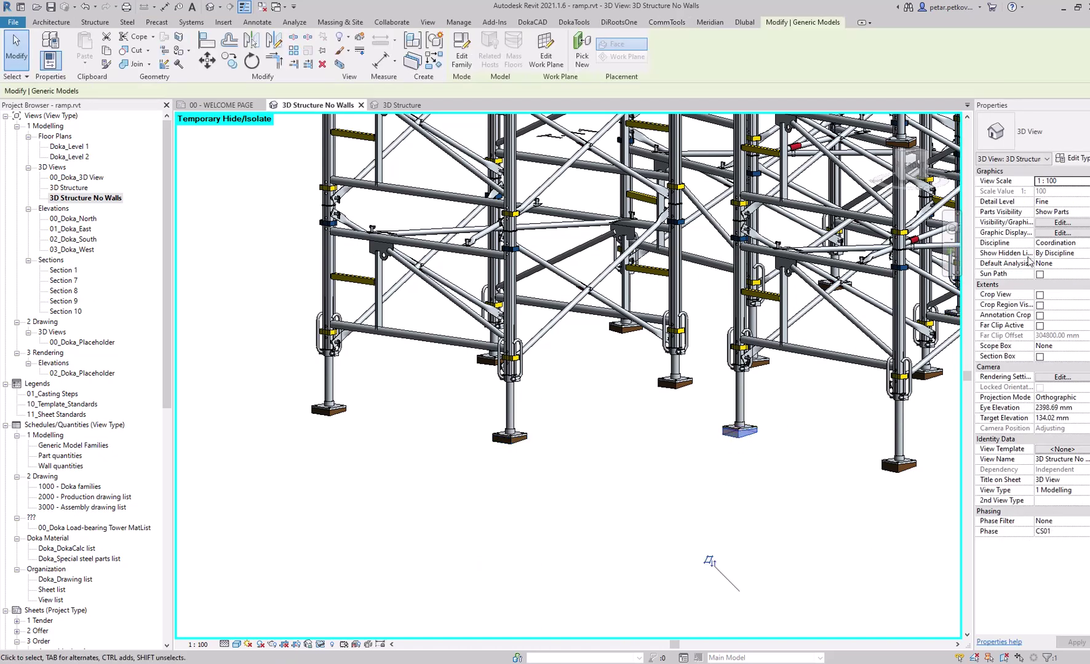
click(814, 526)
click(899, 465)
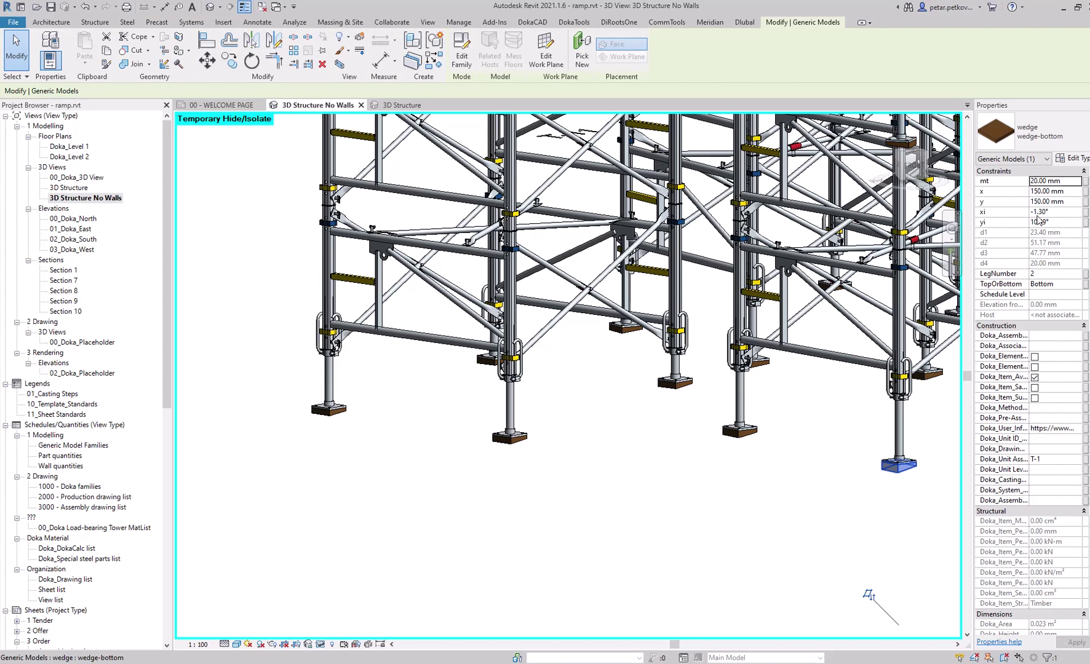
scroll(774, 512, down, 3)
shift+middle_drag(774, 511, 665, 595)
scroll(666, 594, down, 2)
shift+middle_drag(382, 409, 433, 484)
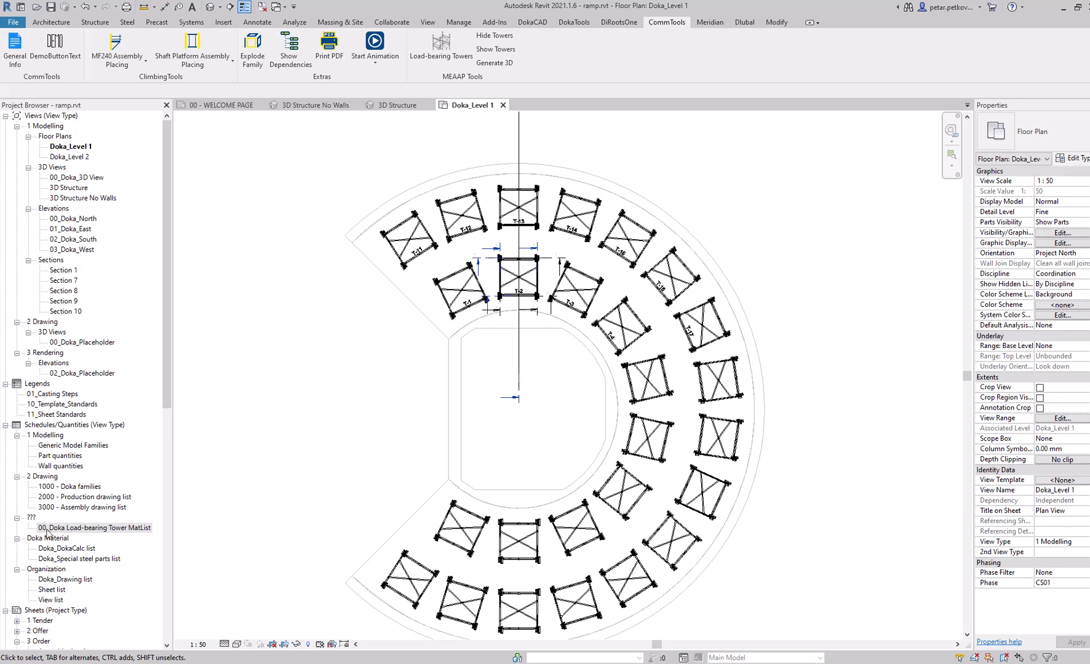
Open the 00_Doka Load-bearing Tower MatList schedule and review the material lists of all towers through T-26
double_click(99, 529)
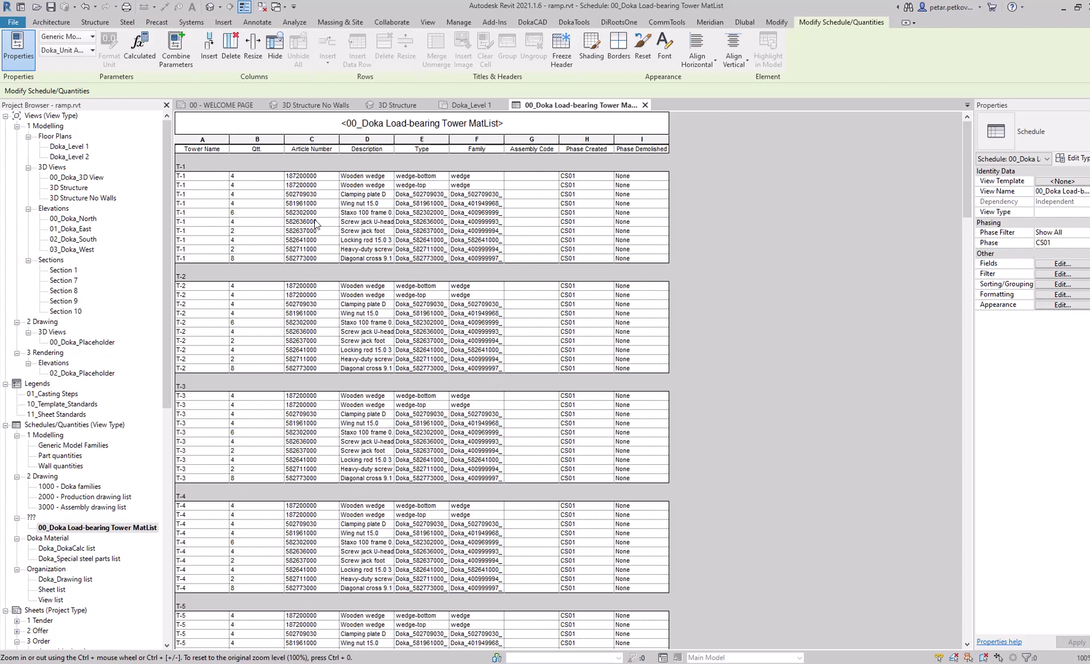
scroll(409, 283, down, 10)
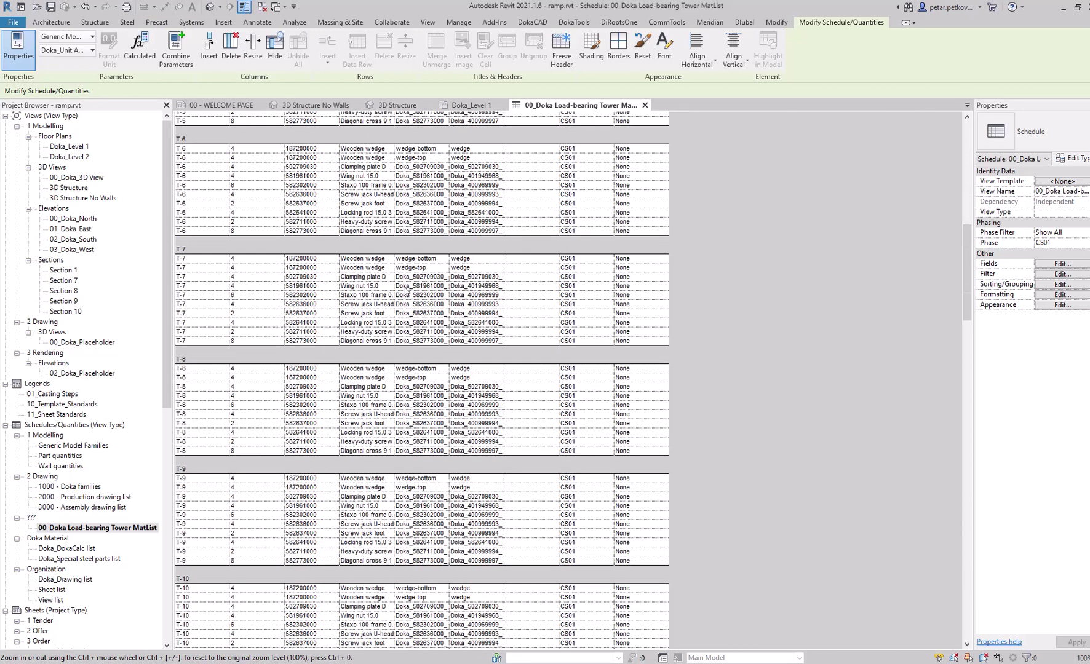
scroll(407, 297, down, 18)
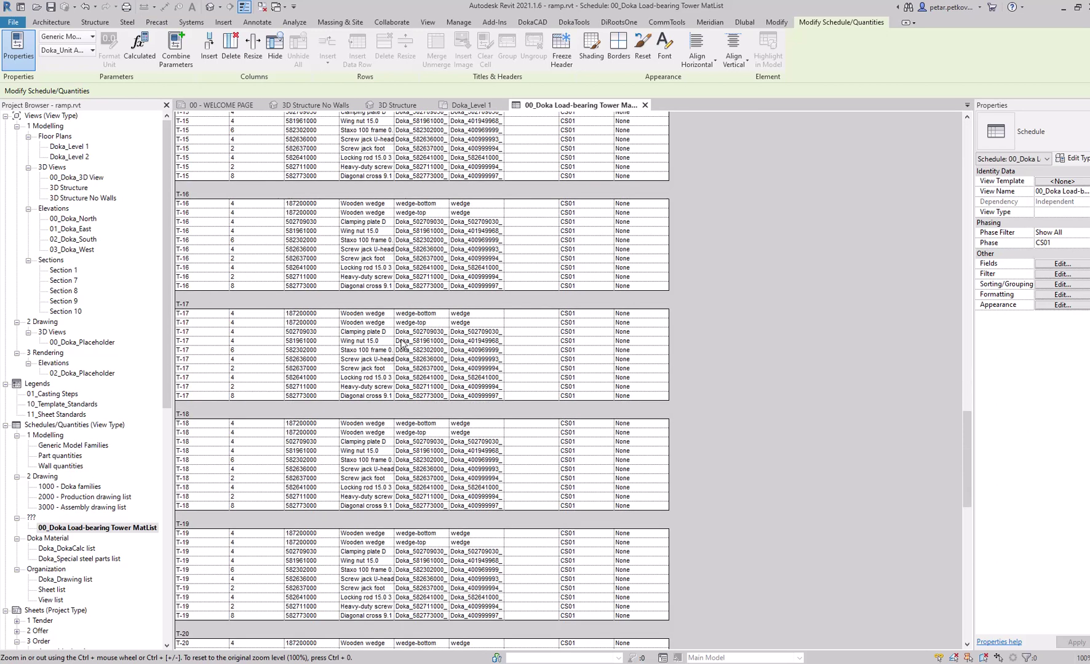
scroll(401, 350, down, 5)
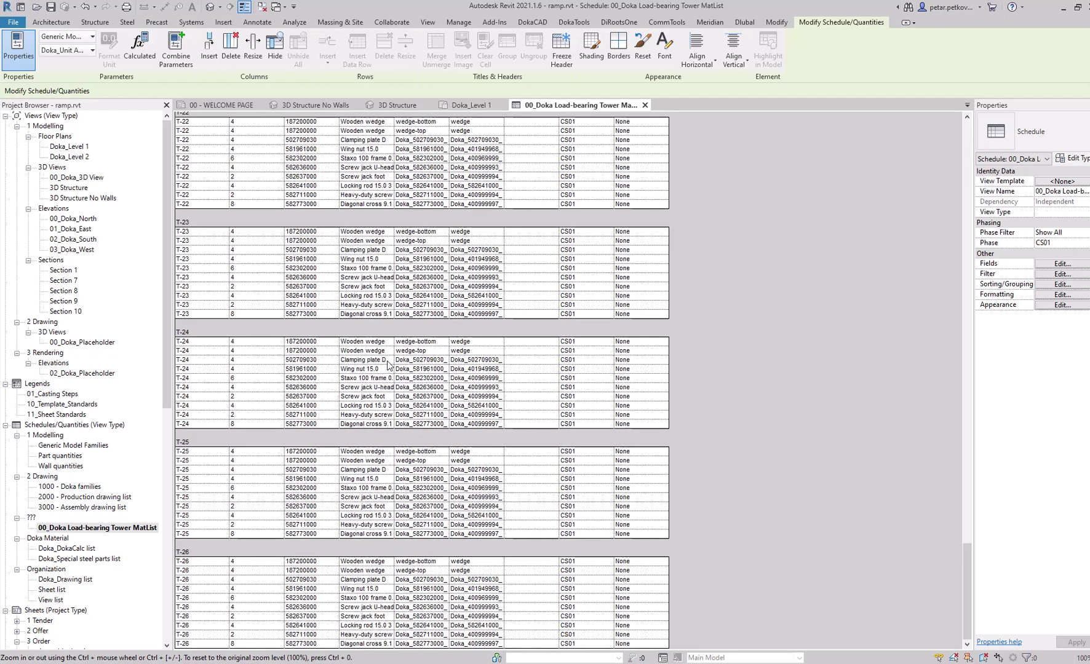